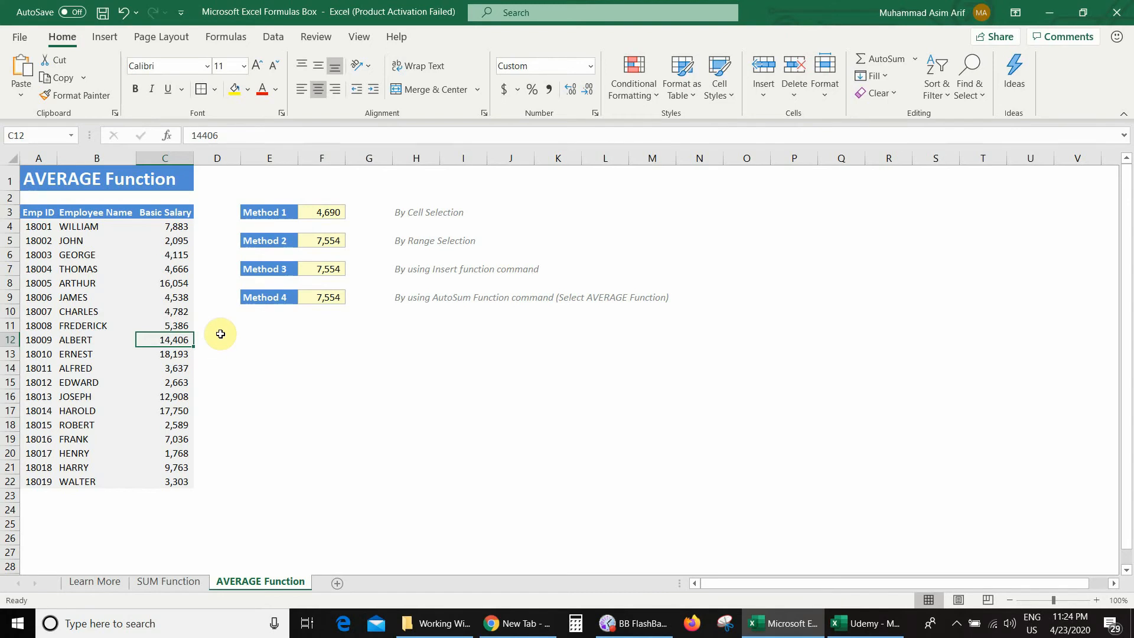
drag(179, 228, 168, 328)
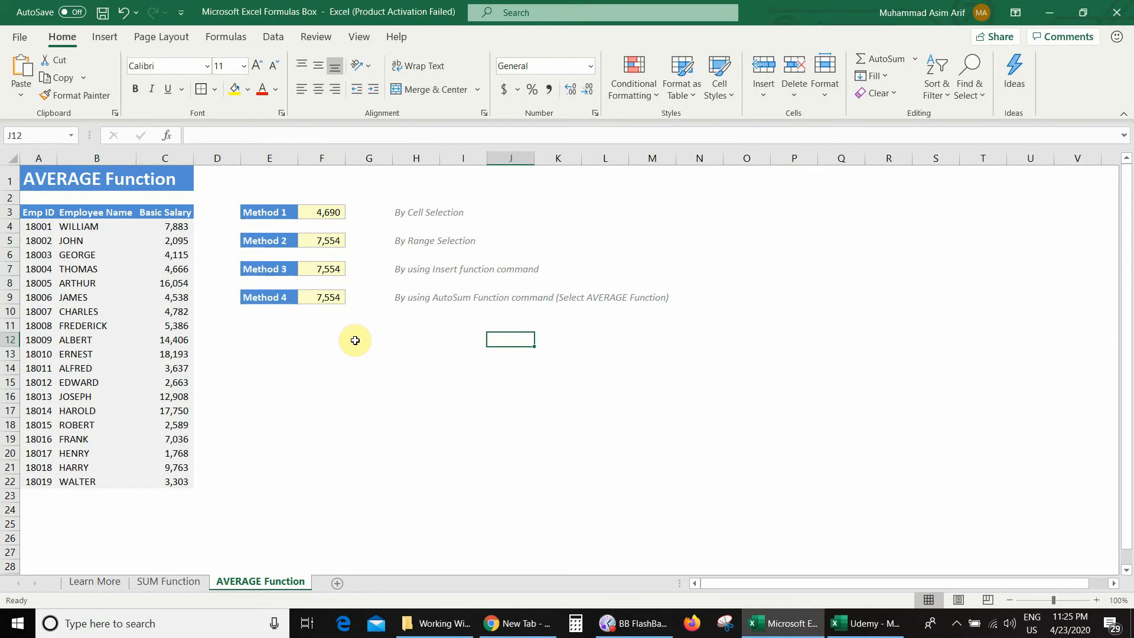
Step: Replace the Method 1 result in F3 with =AVERAGE(C4,C5,C6,C7) by picking each salary cell, and select C4:C7 to check the average
click(324, 213)
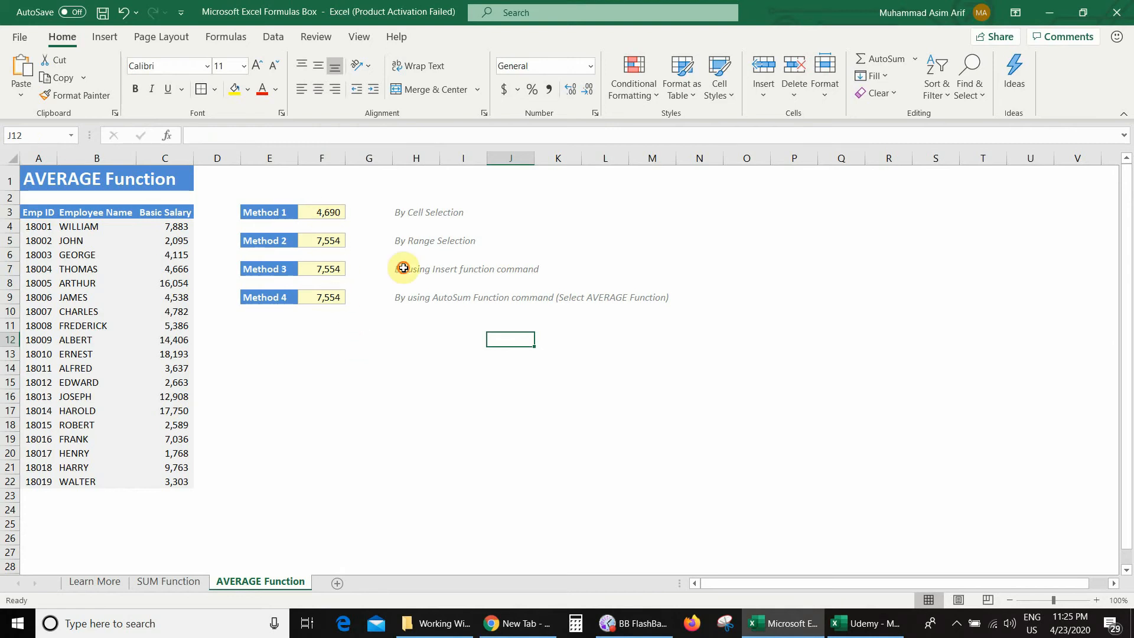
key(Delete)
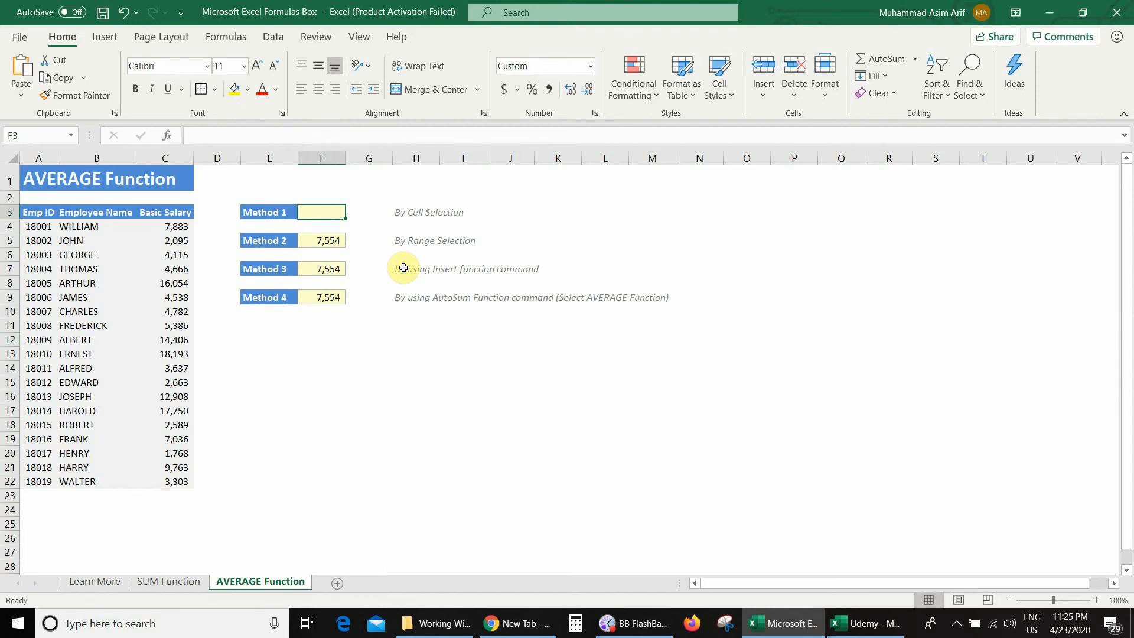
text(=average)
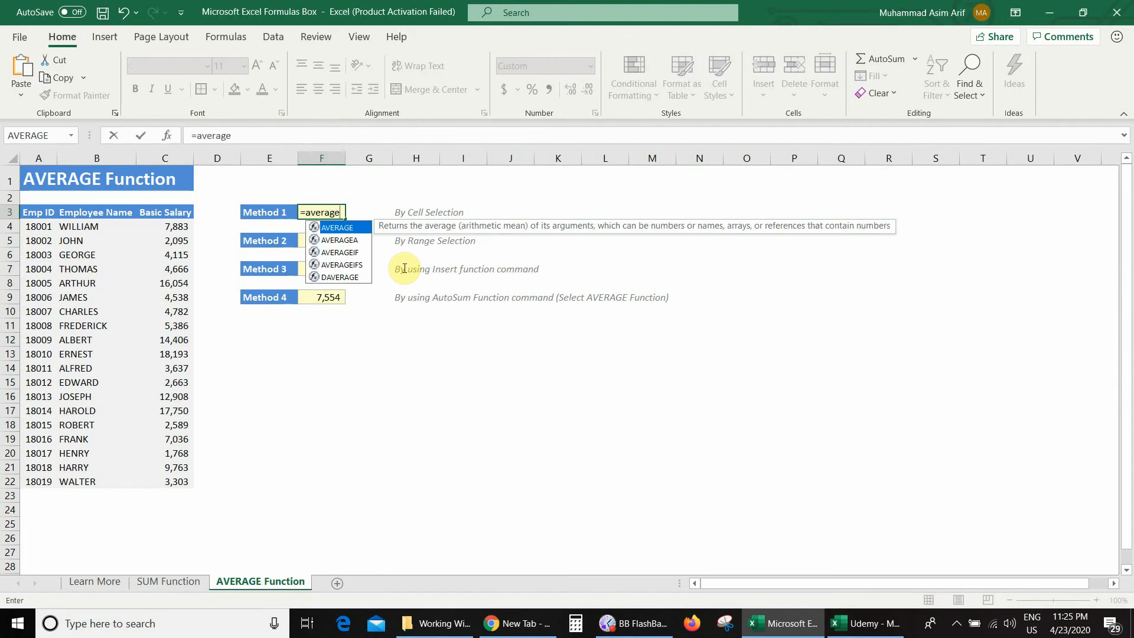
text(()
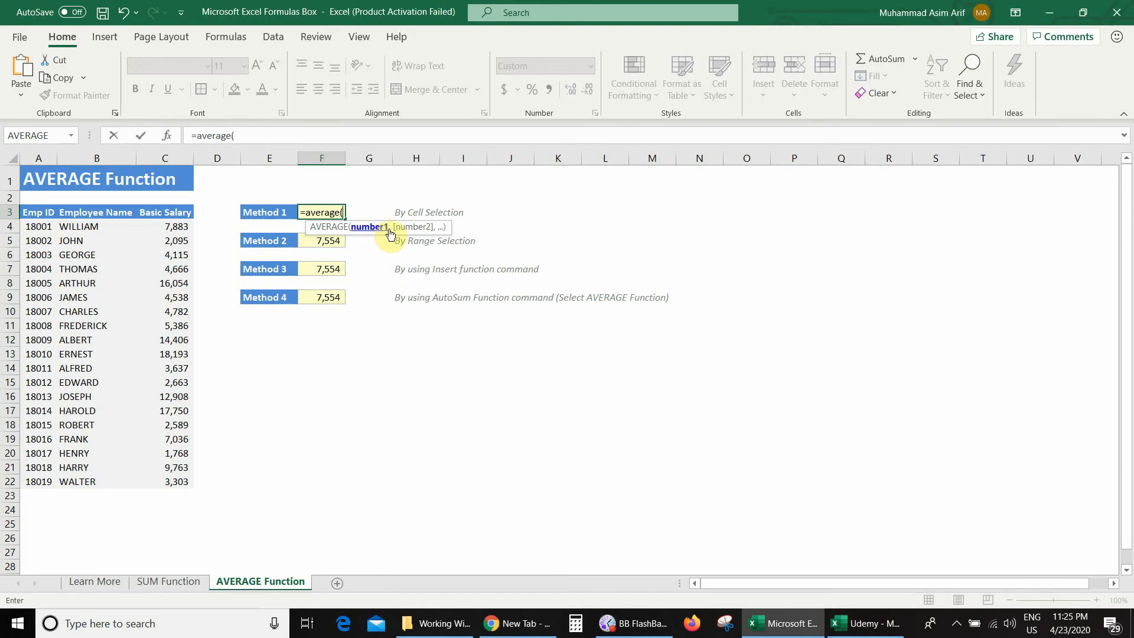
click(172, 227)
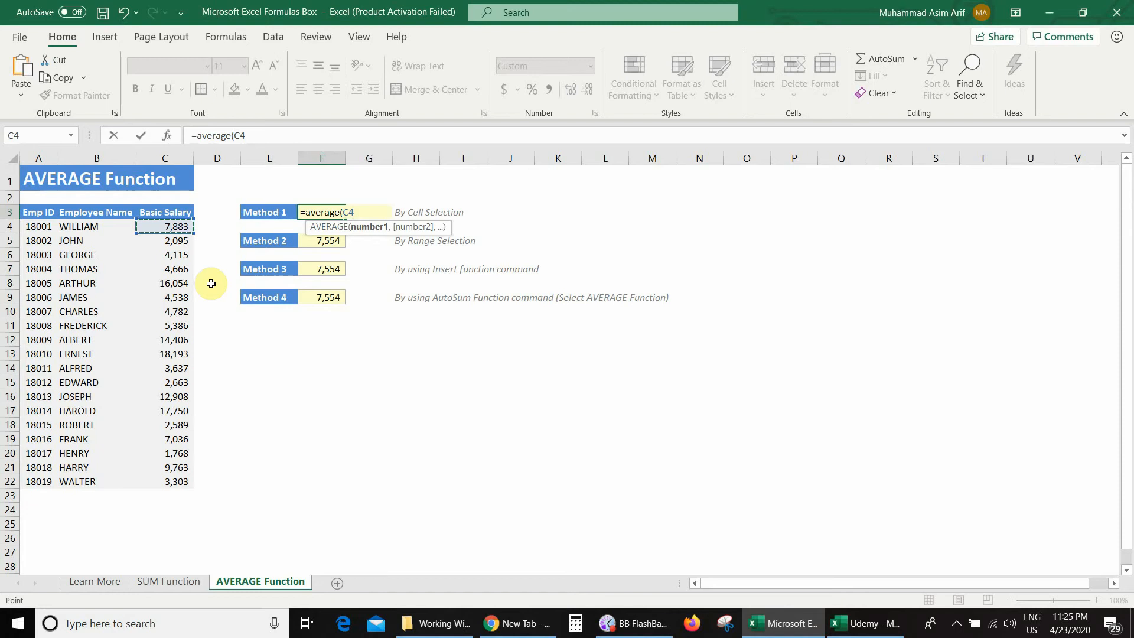
text(,)
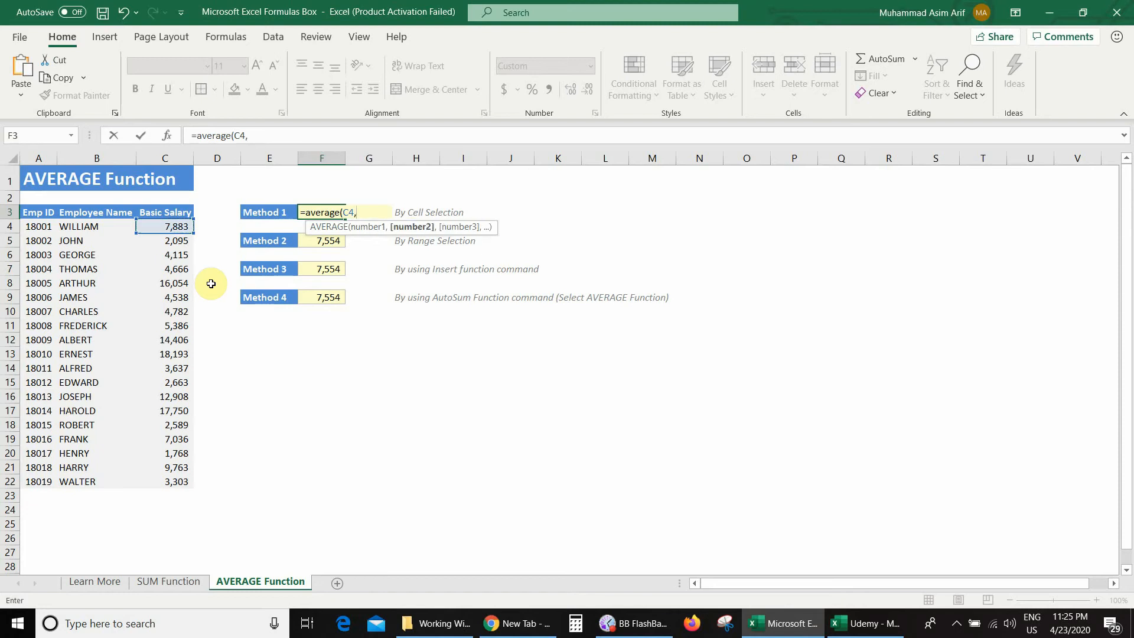
click(173, 241)
text(,)
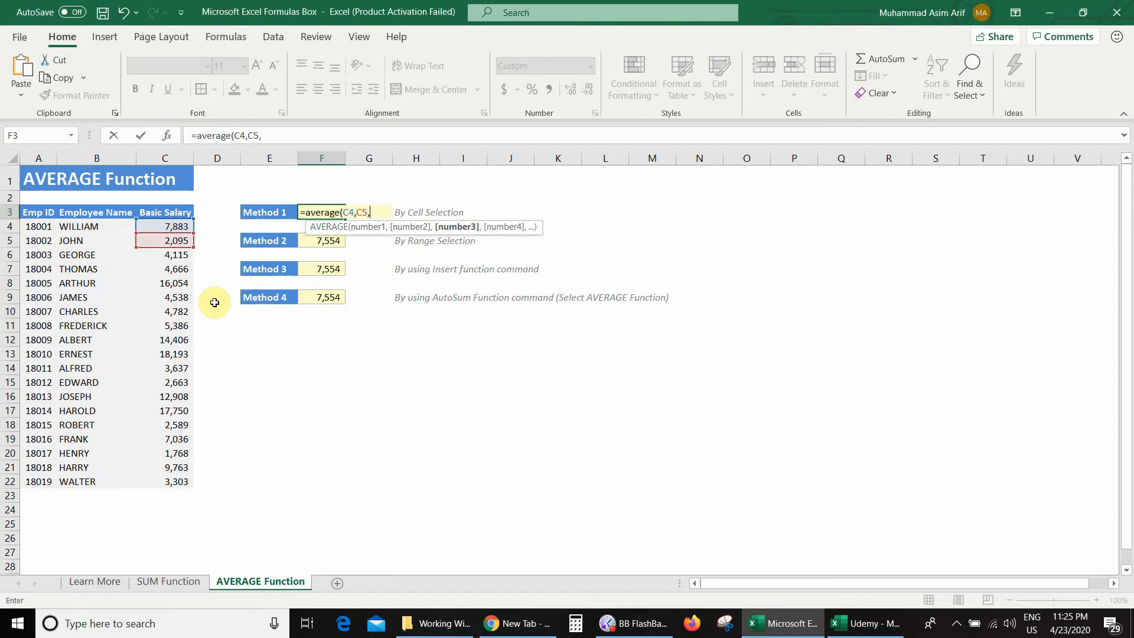
click(171, 254)
text(,)
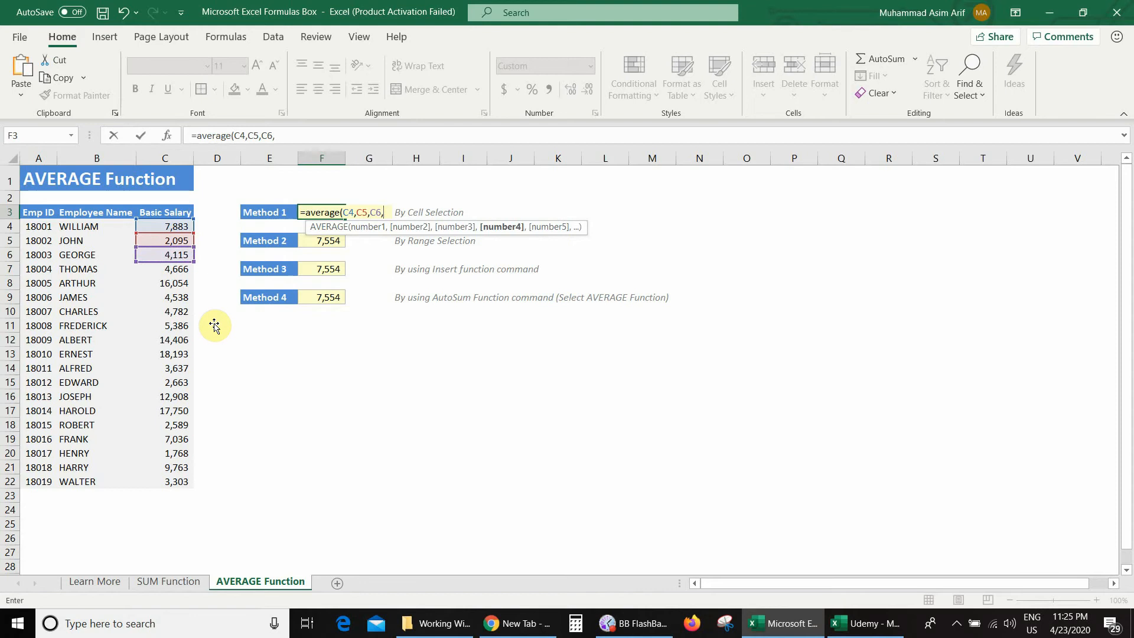
click(171, 270)
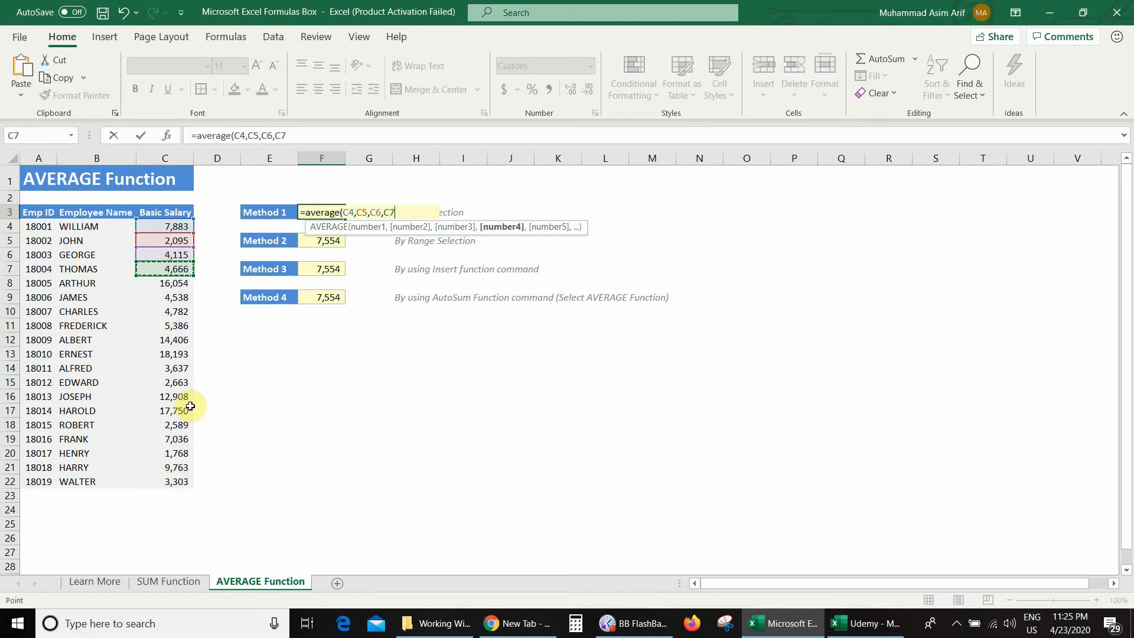
text())
key(Return)
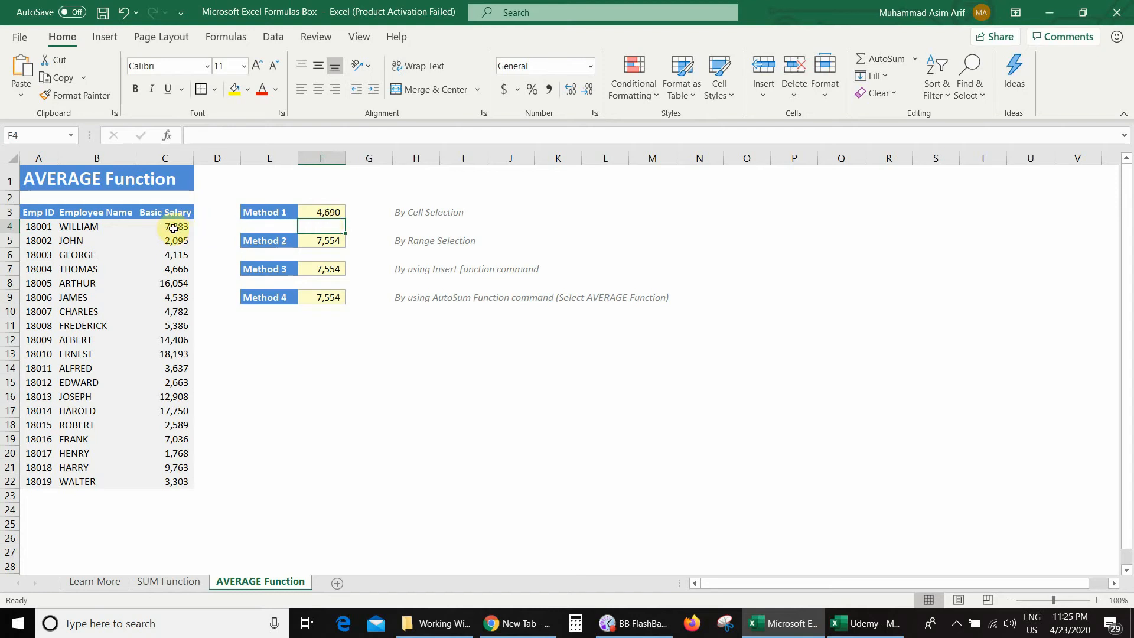
drag(172, 228, 173, 272)
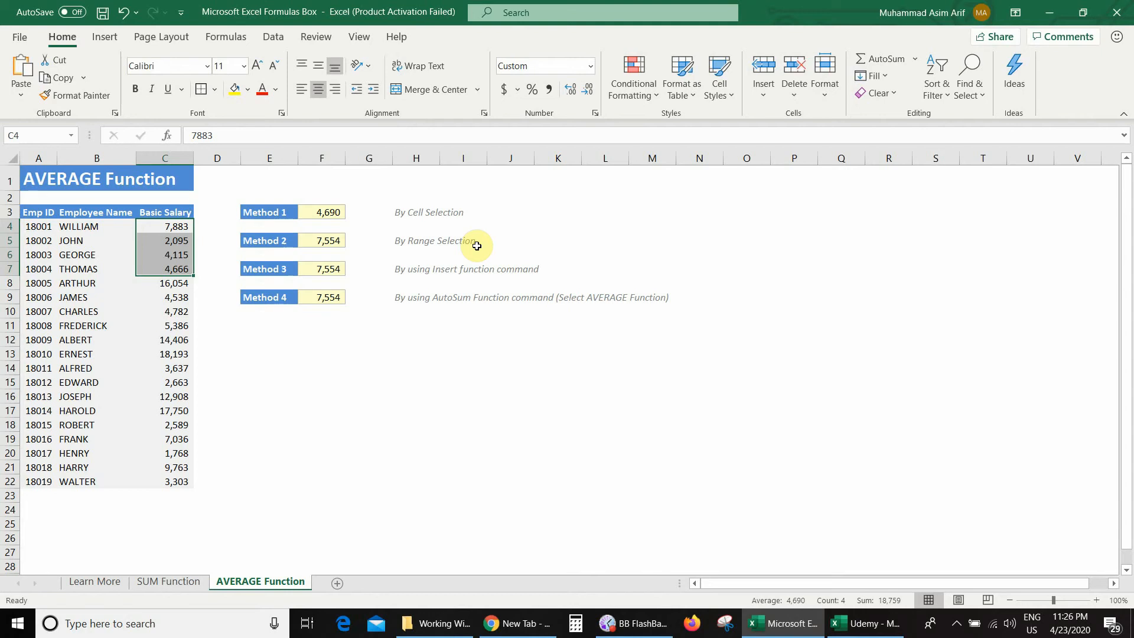
Step: Replace the Method 2 result in F5 with =AVERAGE(C4:C22), and select the same salary range to check the average
click(329, 238)
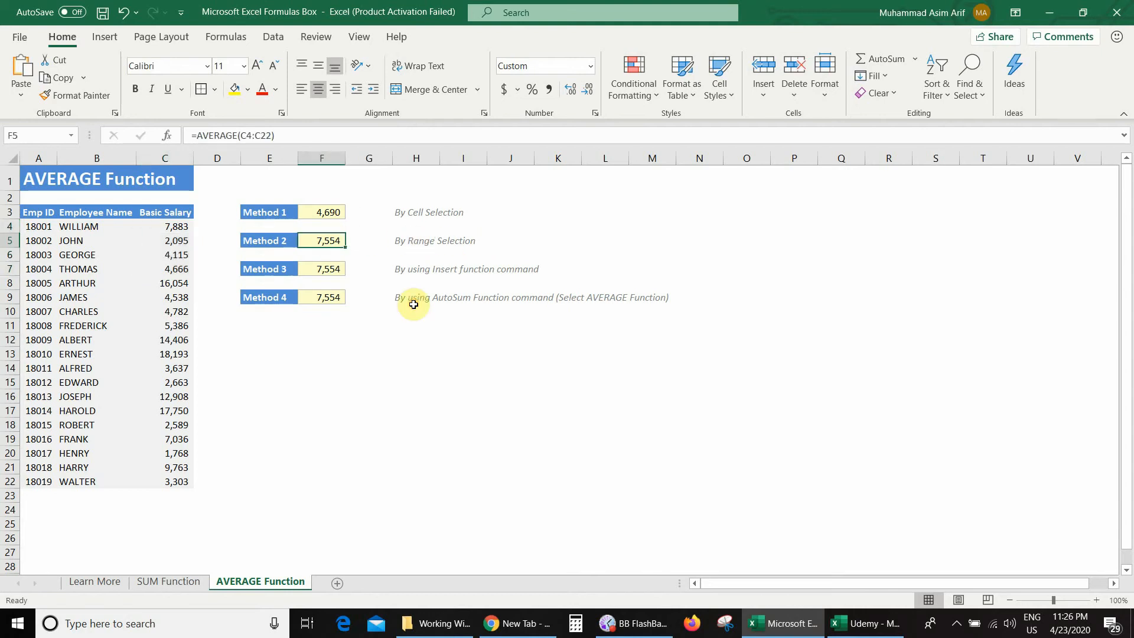
key(Delete)
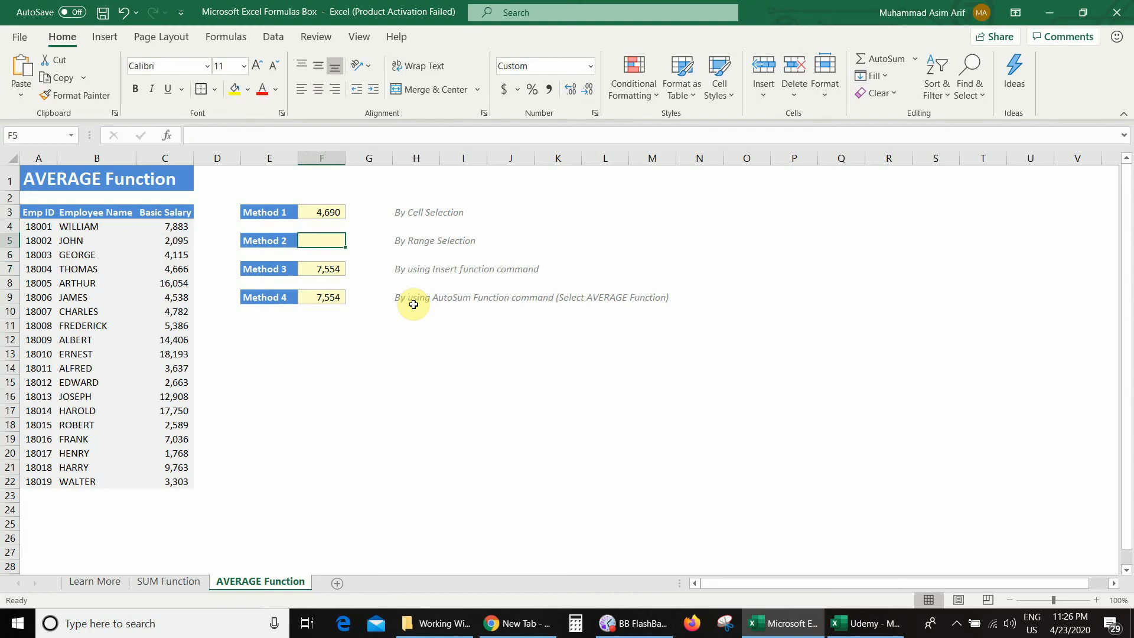
text(=avera)
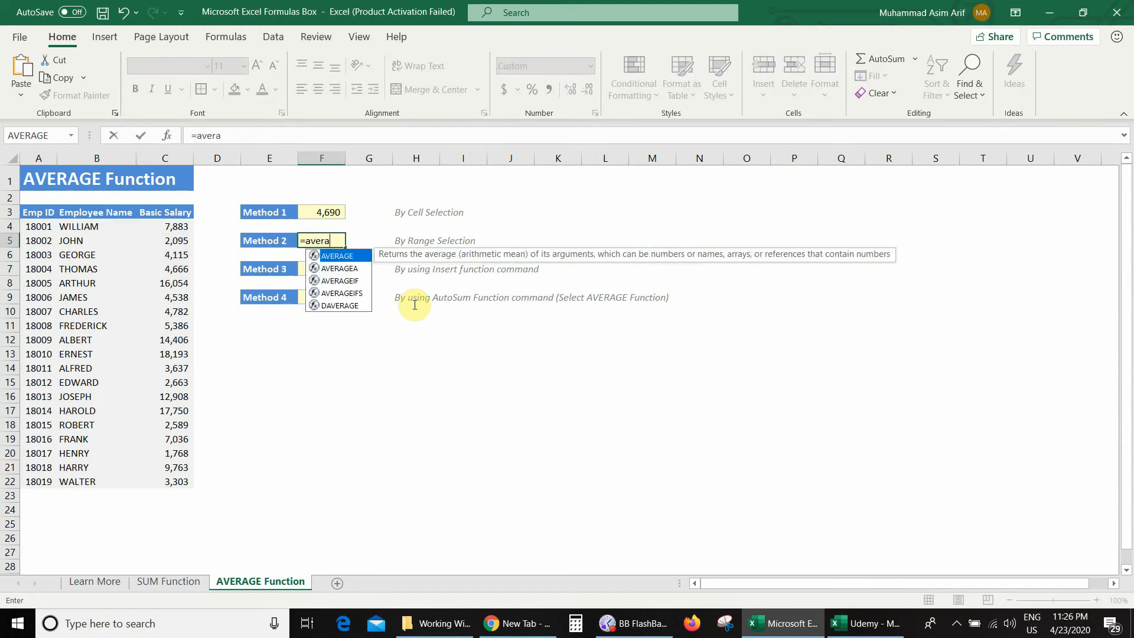
text(ge()
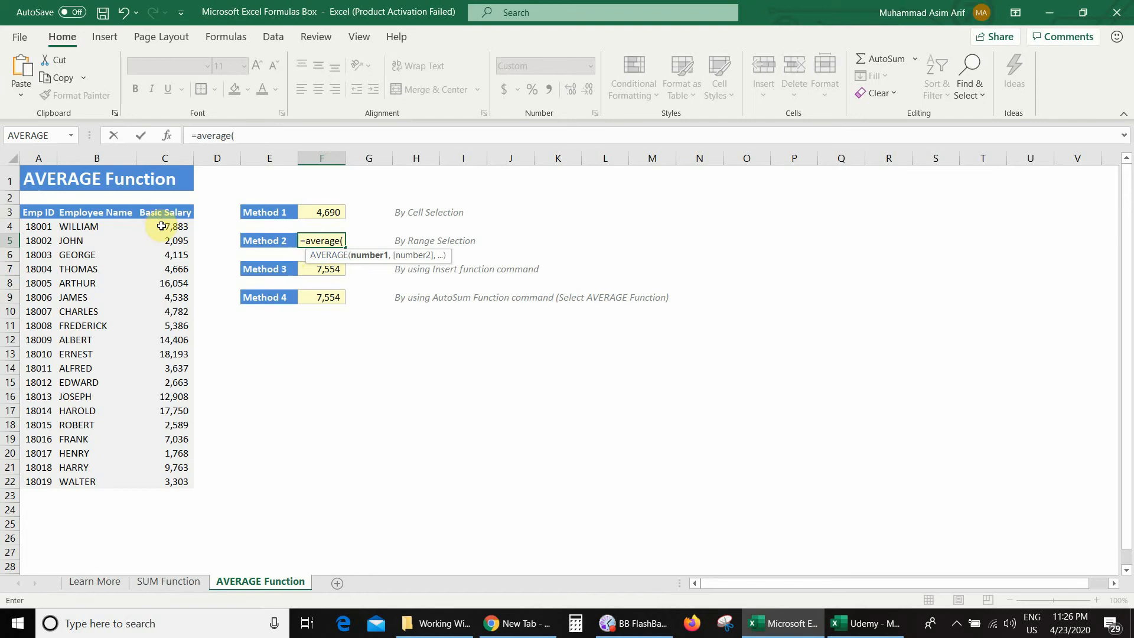
drag(161, 226, 172, 486)
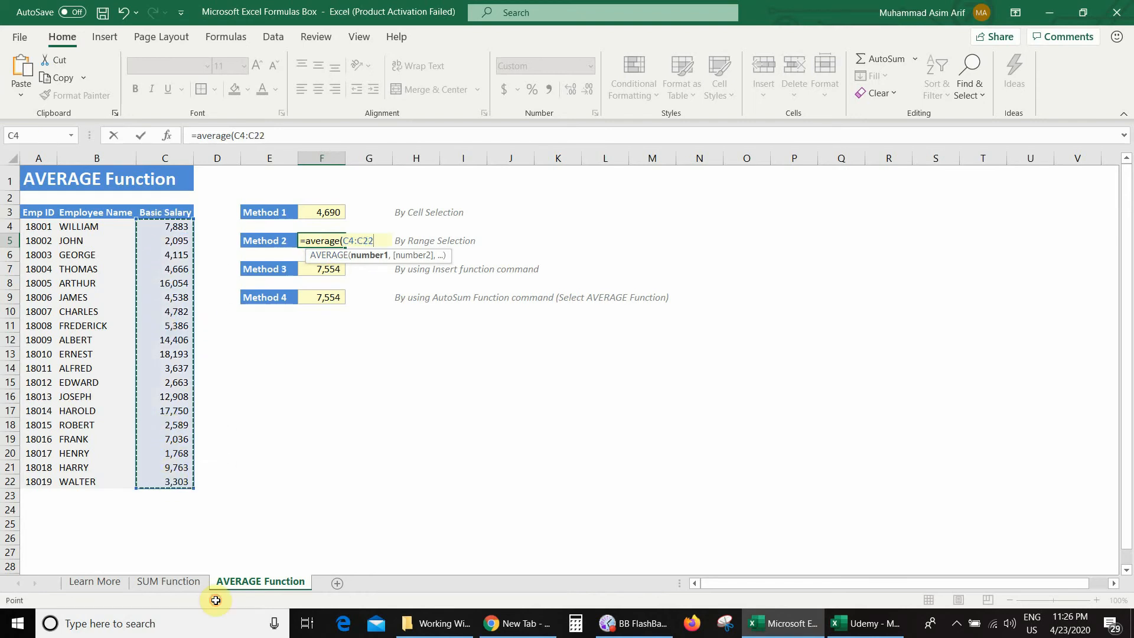
text())
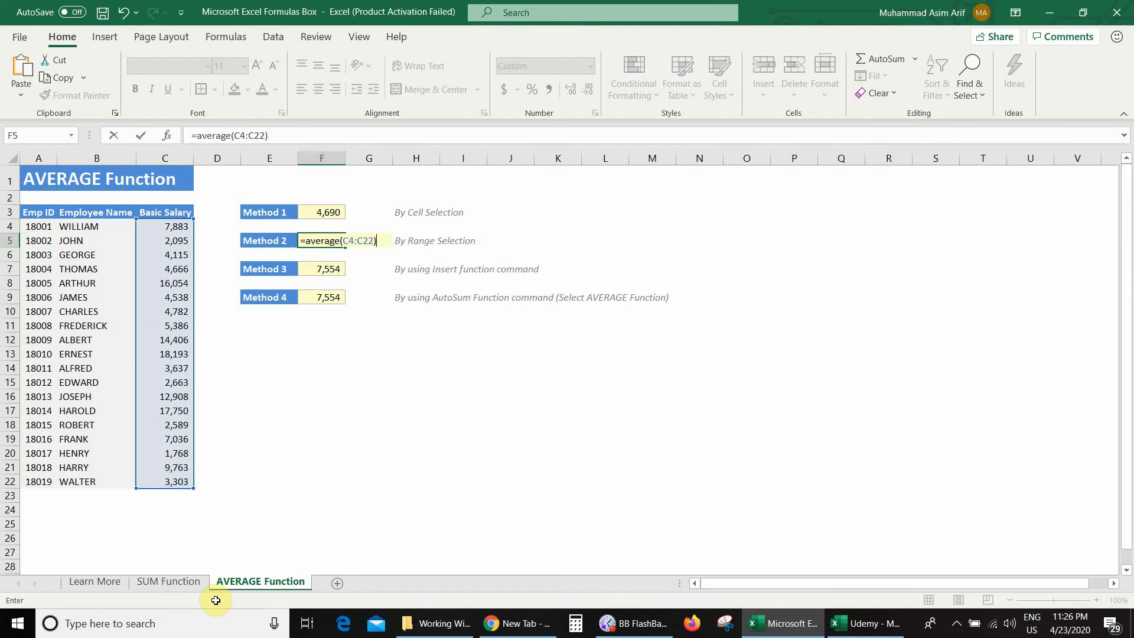
key(Return)
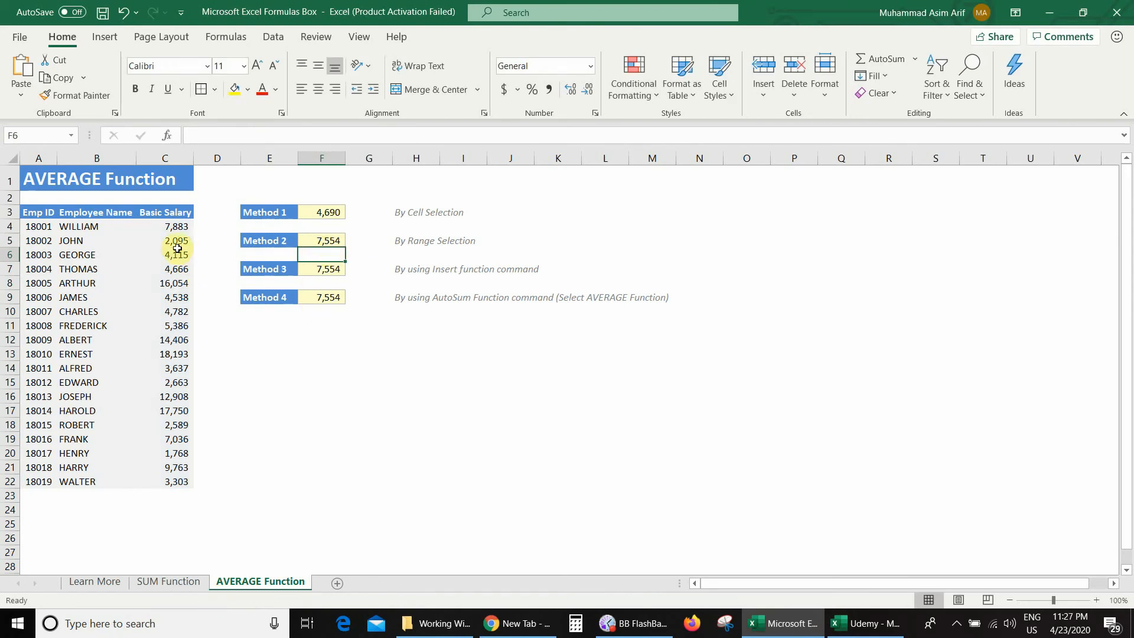
drag(171, 226, 180, 483)
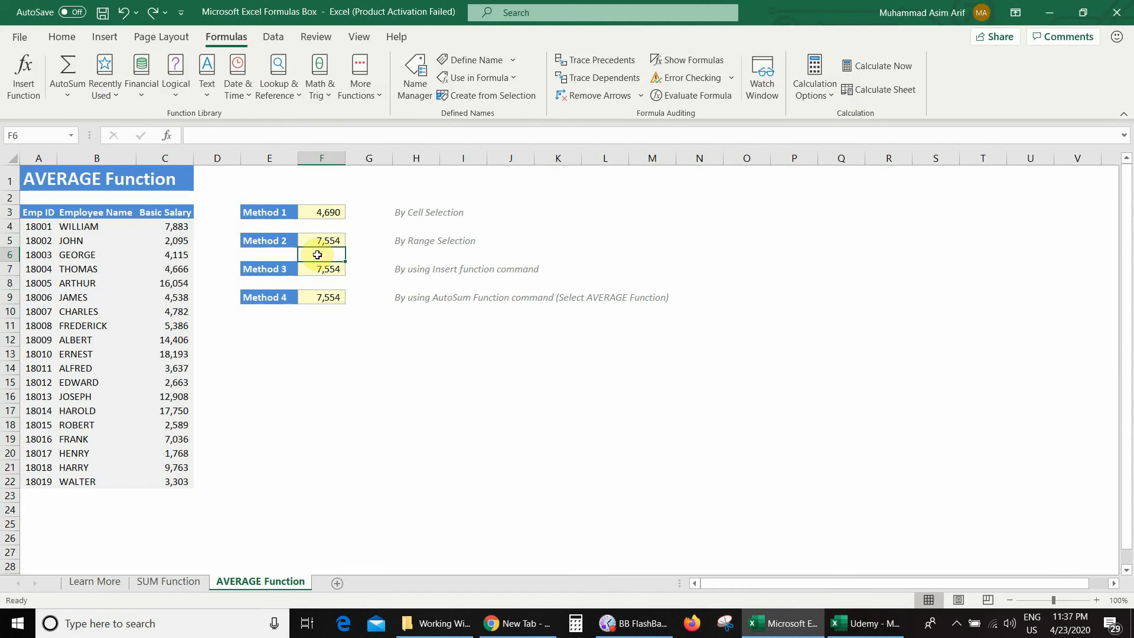
Step: Clear the Method 3 result in F7 and use Insert Function to search for average, choosing AVERAGE with Number1 set to C4:C22
click(324, 269)
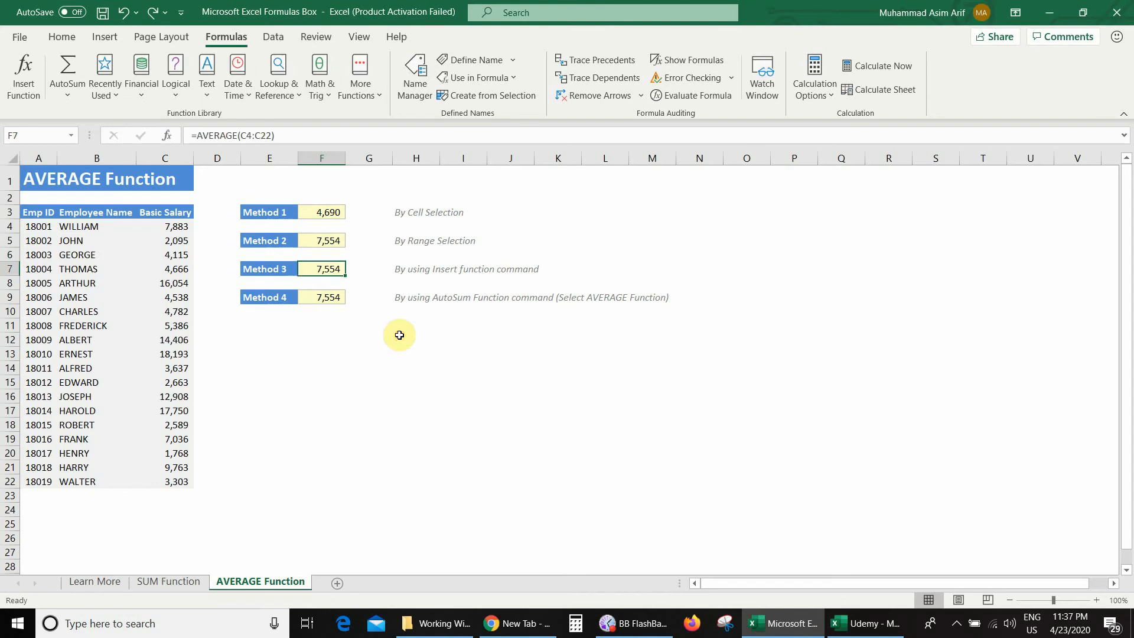
key(Delete)
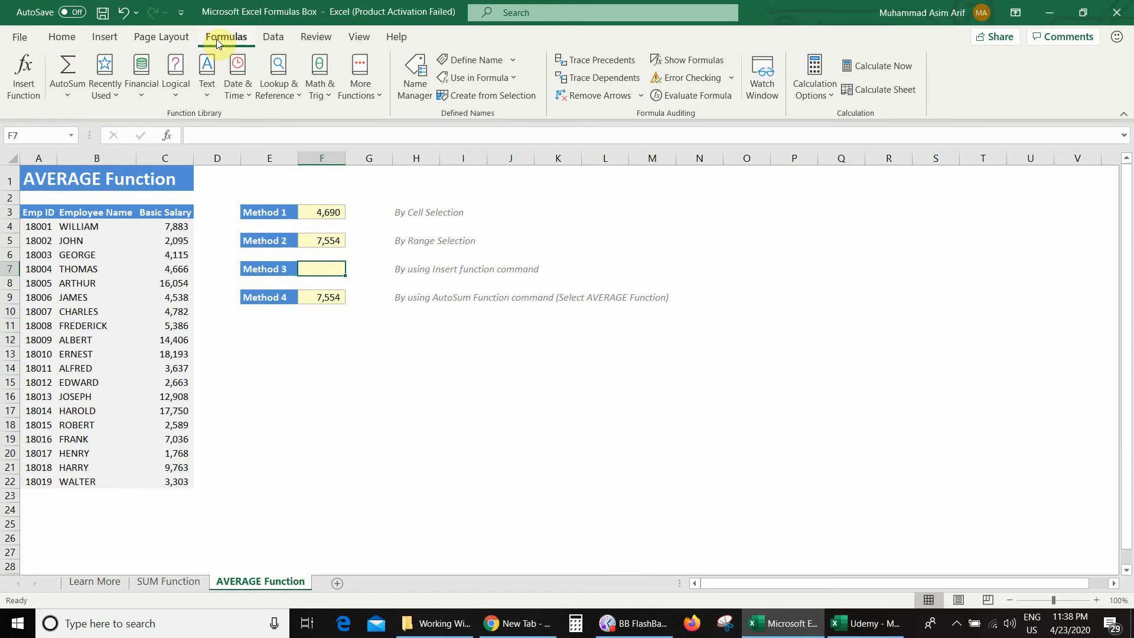
click(27, 69)
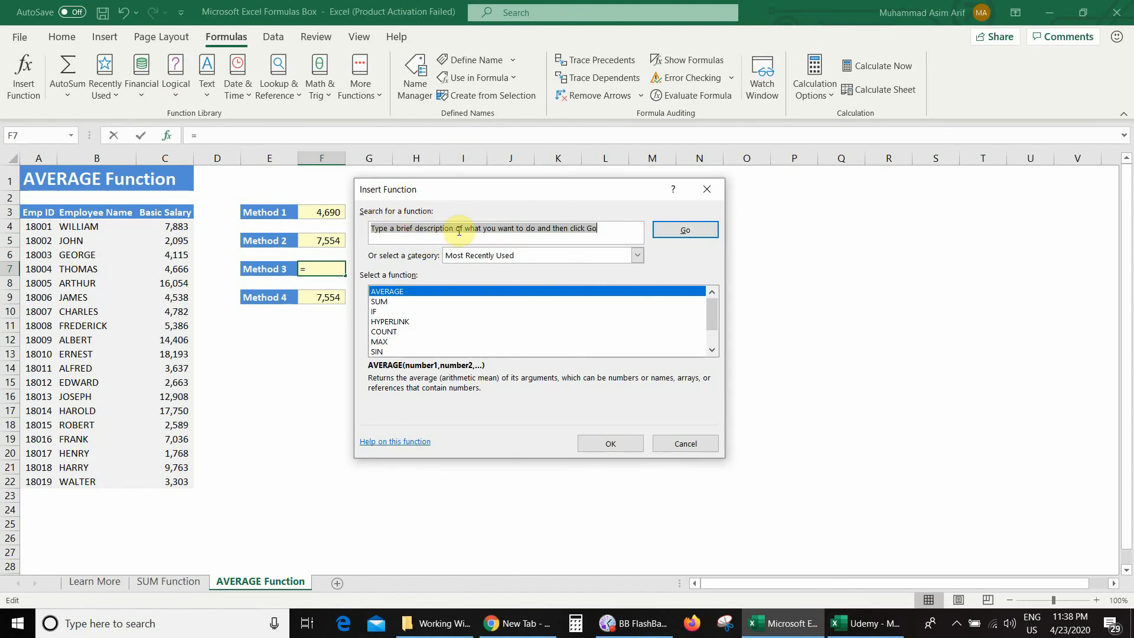
text(average)
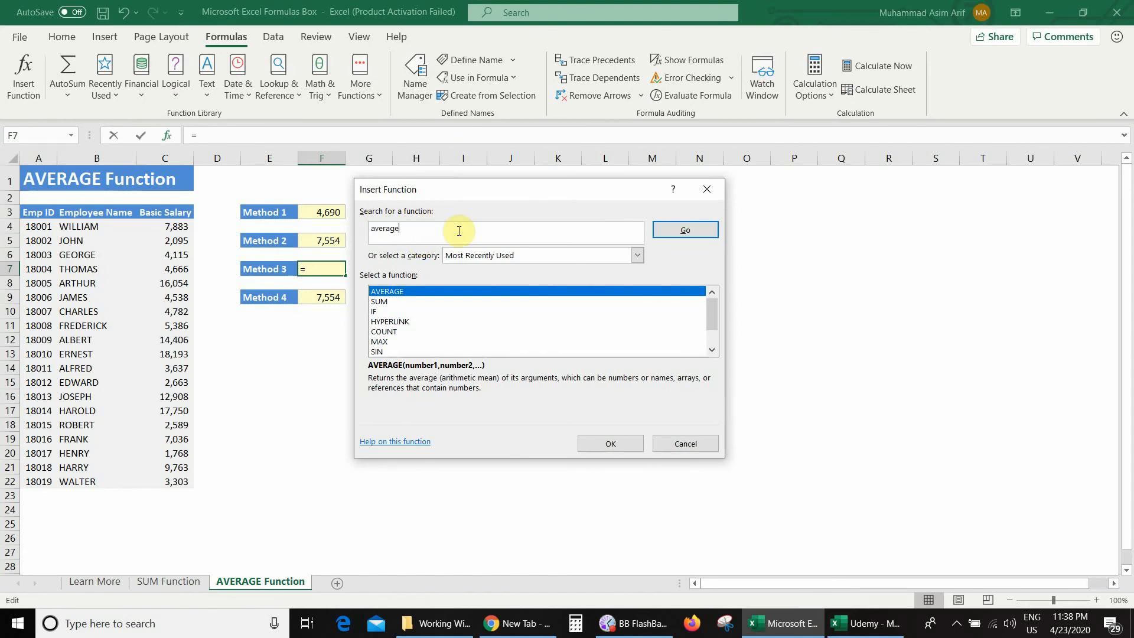
click(678, 235)
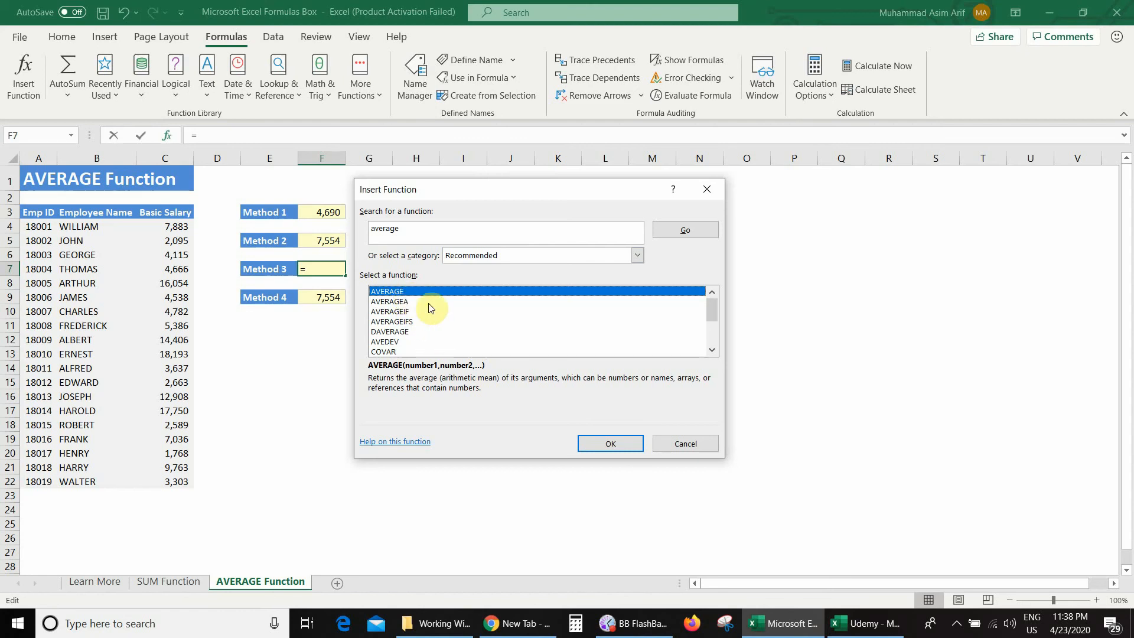
click(610, 444)
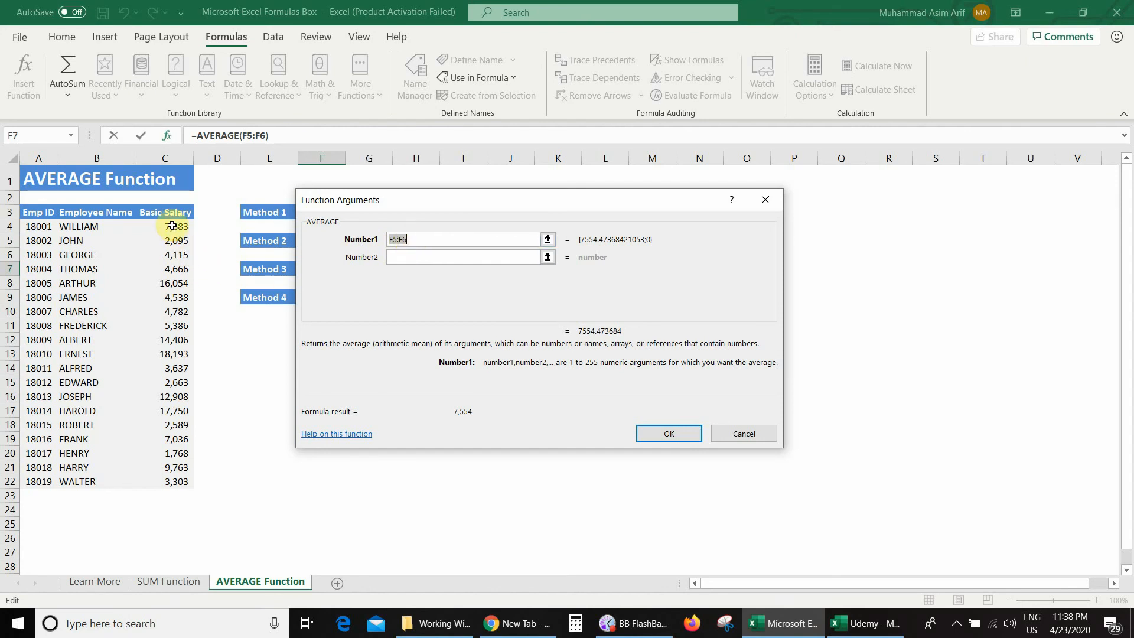
drag(171, 226, 207, 600)
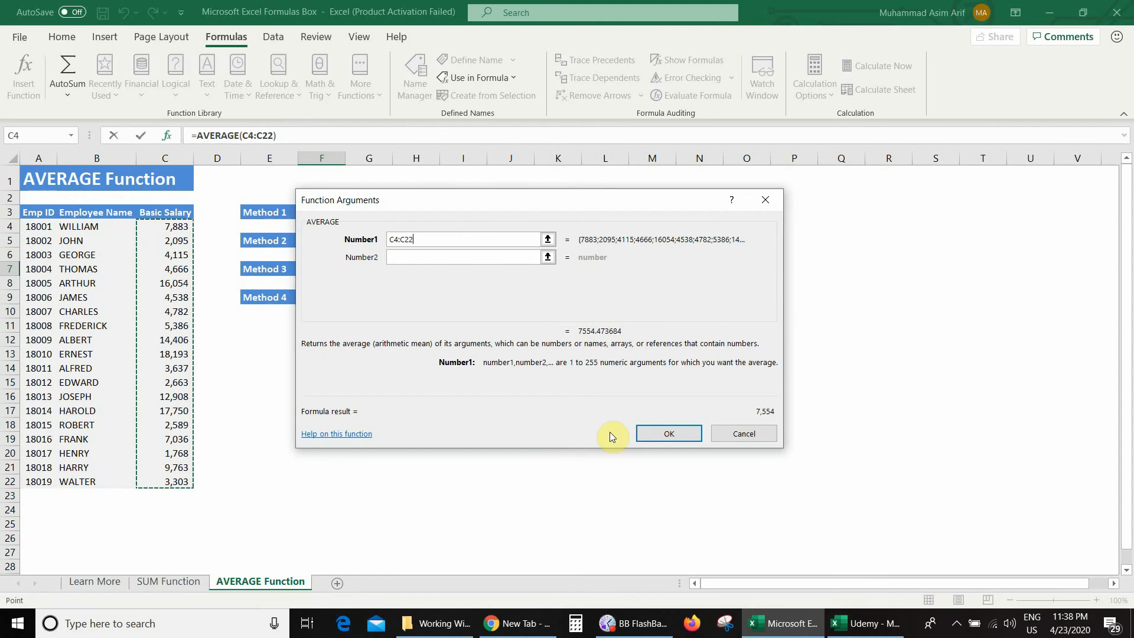
click(645, 432)
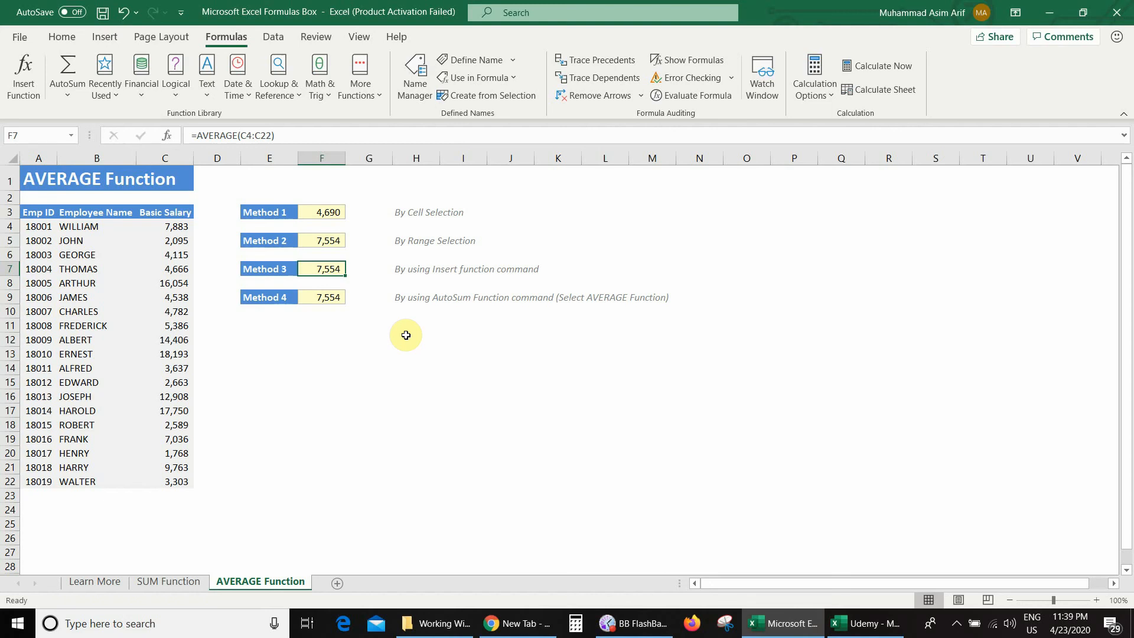
Step: Clear the Method 4 result in F9 and recalculate it with AutoSum's Average option over the salary range C4:C22
click(321, 296)
key(Delete)
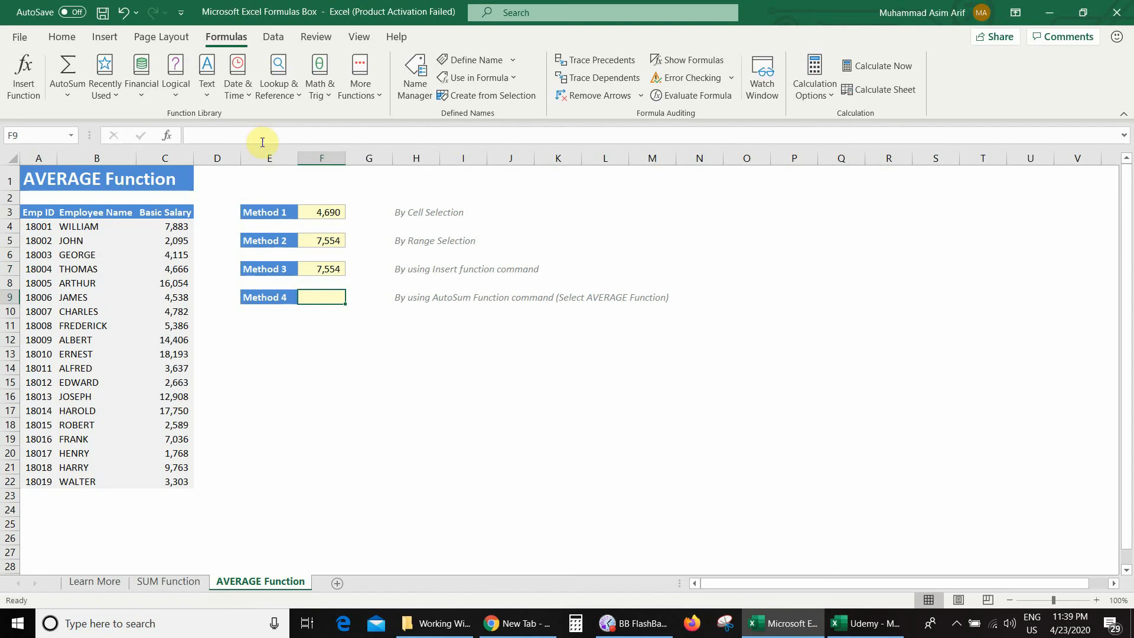
click(66, 93)
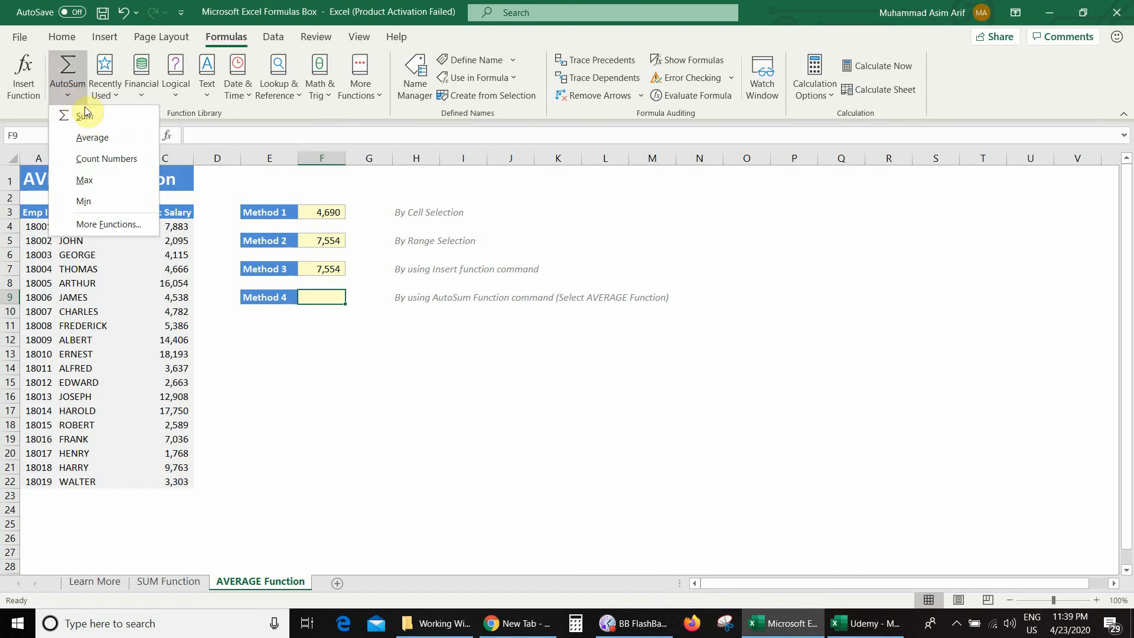
click(91, 141)
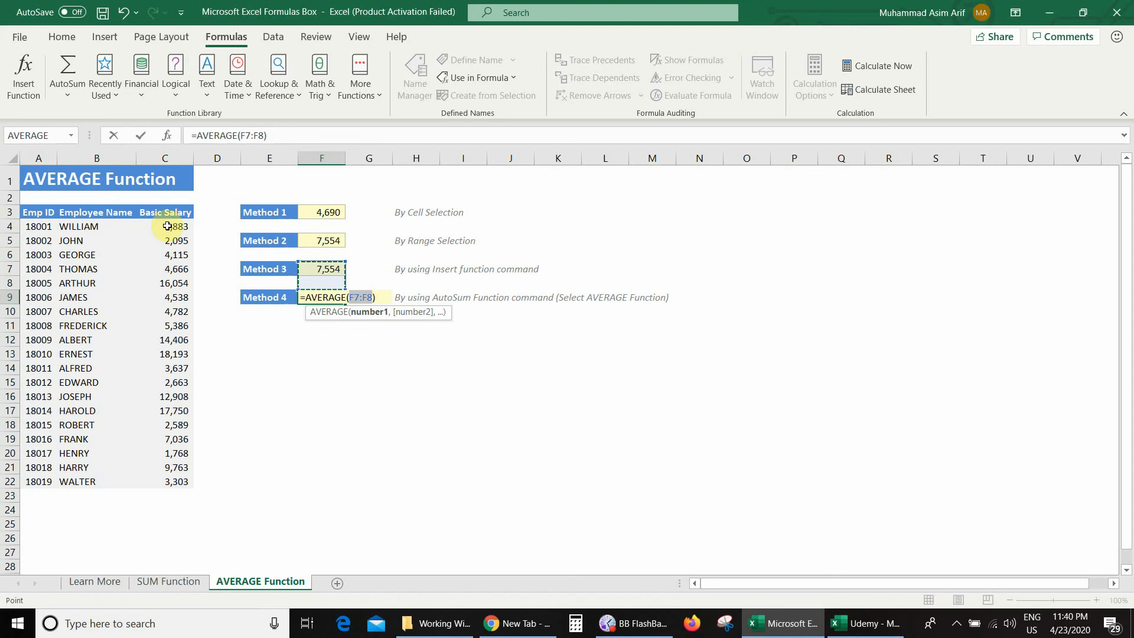
drag(167, 226, 181, 482)
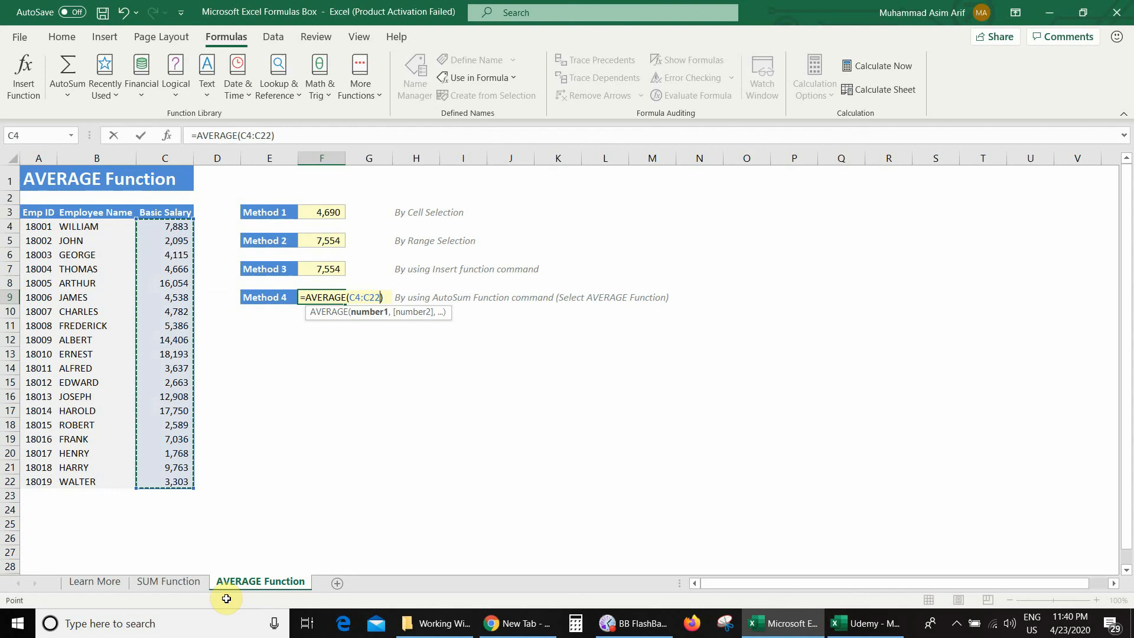
key(Return)
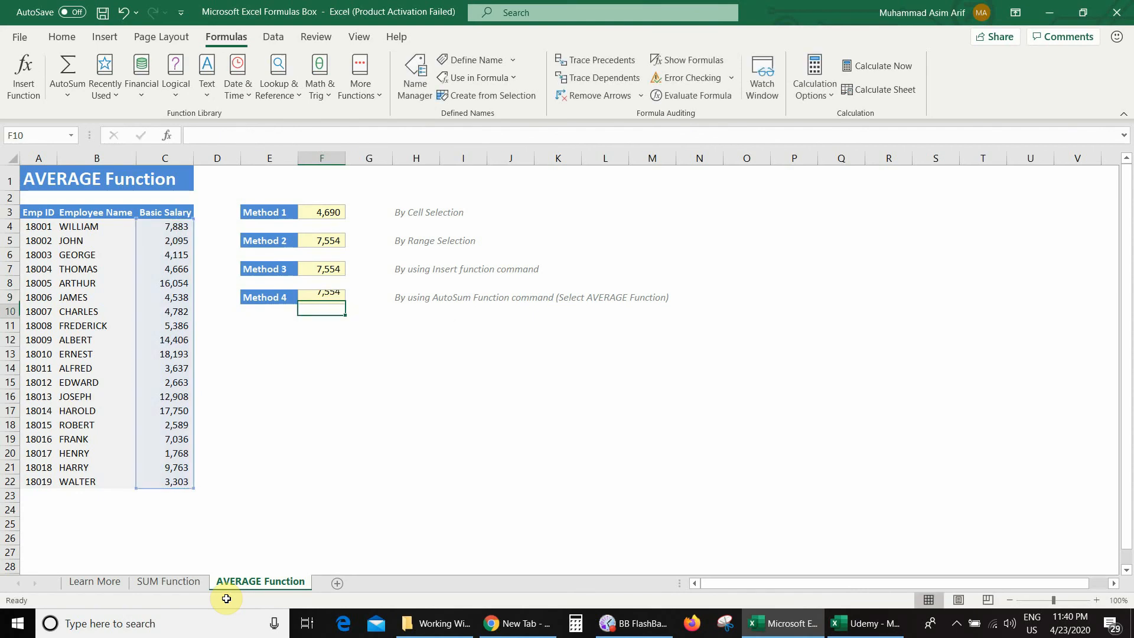